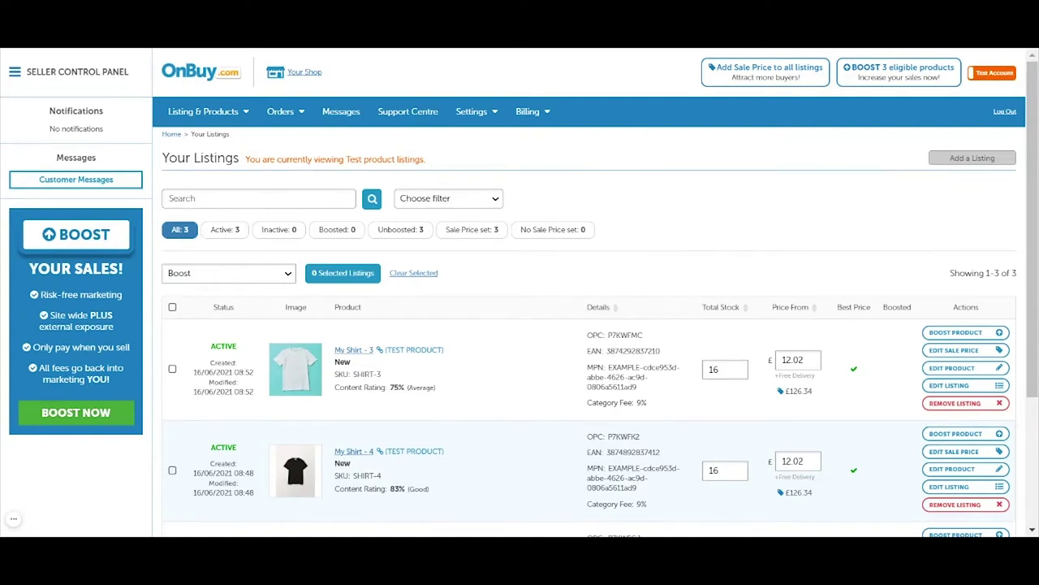
# Step: Open the Easyship card under Listing & Products > Imports & Integrations
pyautogui.click(235, 124)
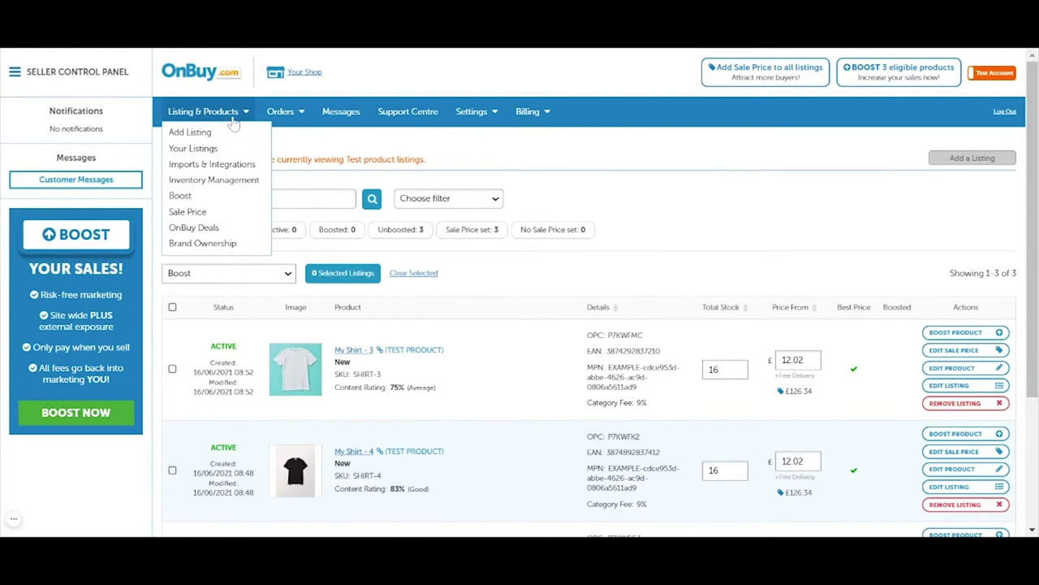
pyautogui.click(233, 171)
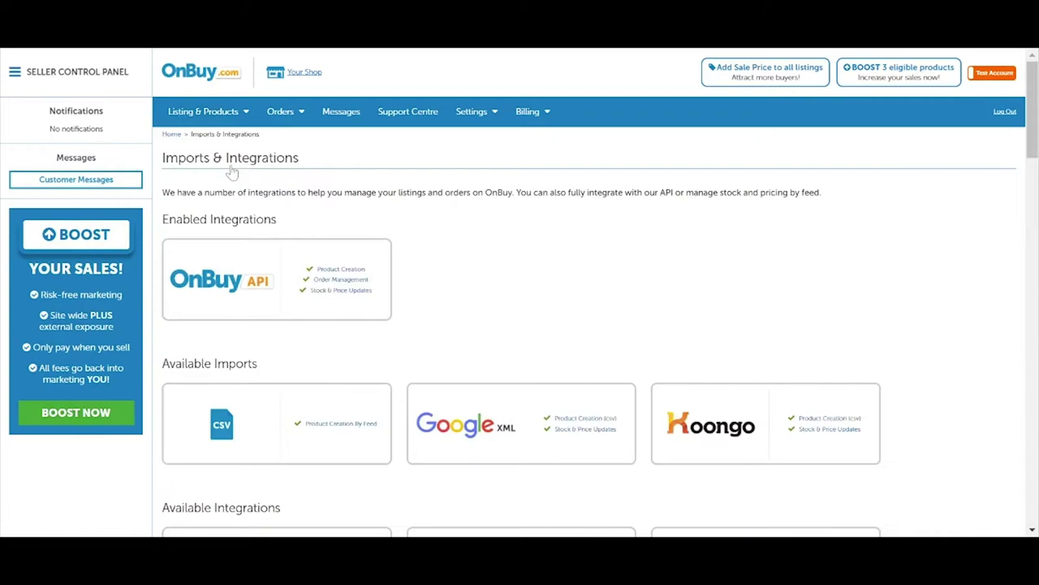
pyautogui.scroll(-7, 487, 274)
pyautogui.scroll(-10, 520, 300)
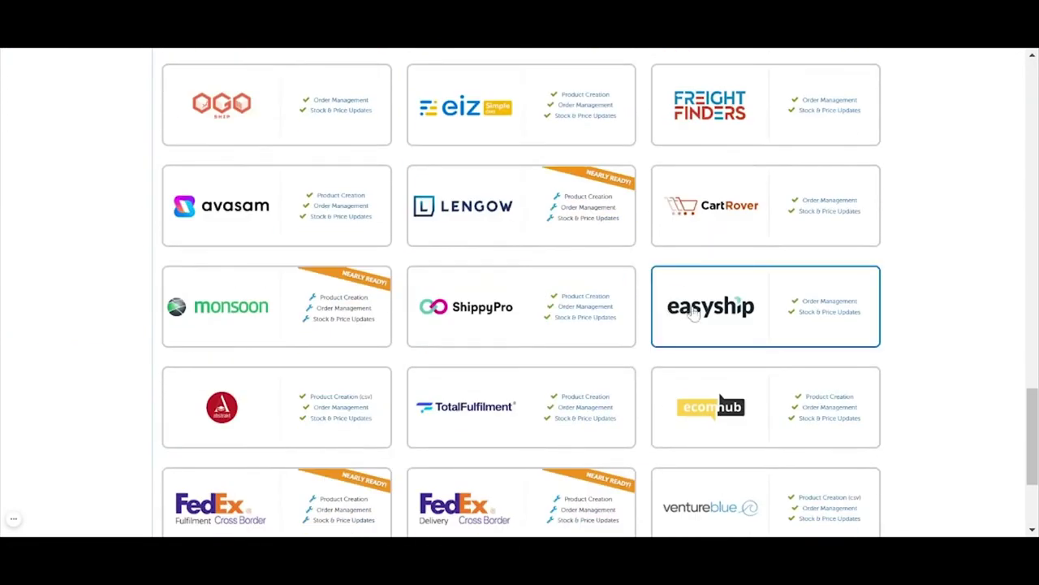
pyautogui.click(693, 314)
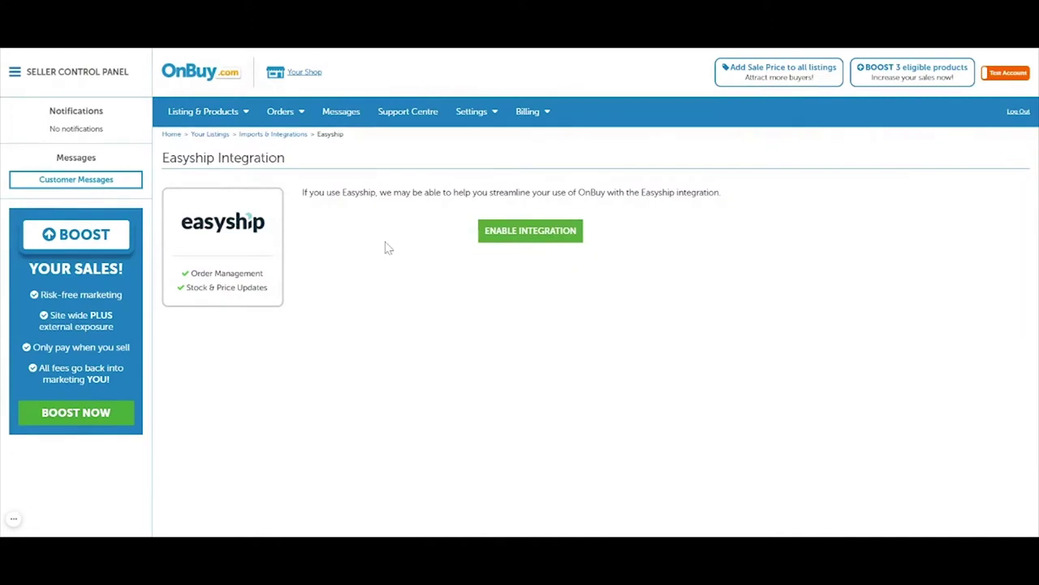
# Step: Enable the Easyship integration and start sign-up with the seller's email address
pyautogui.click(554, 244)
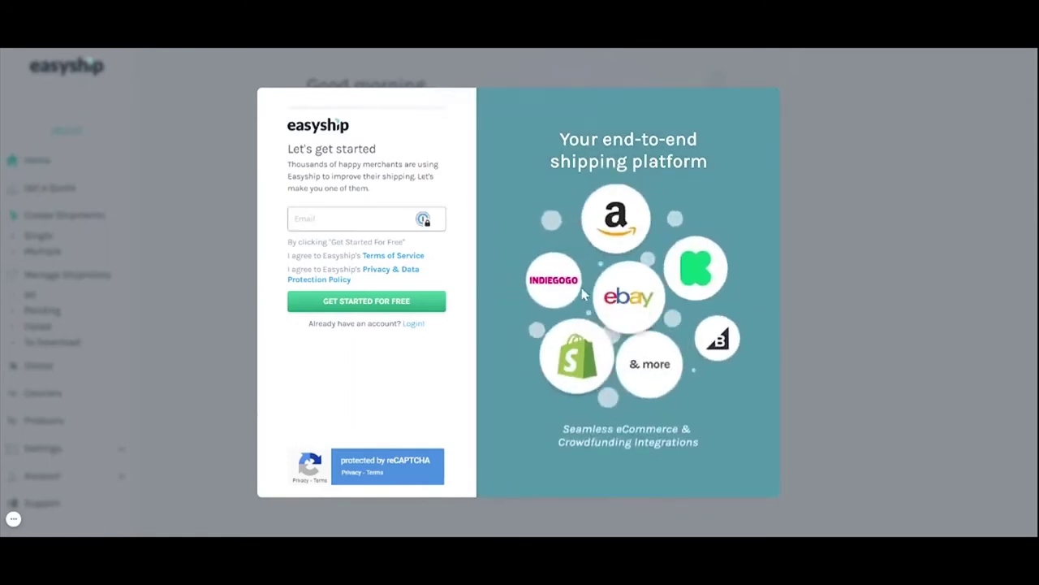
pyautogui.click(422, 217)
pyautogui.click(377, 305)
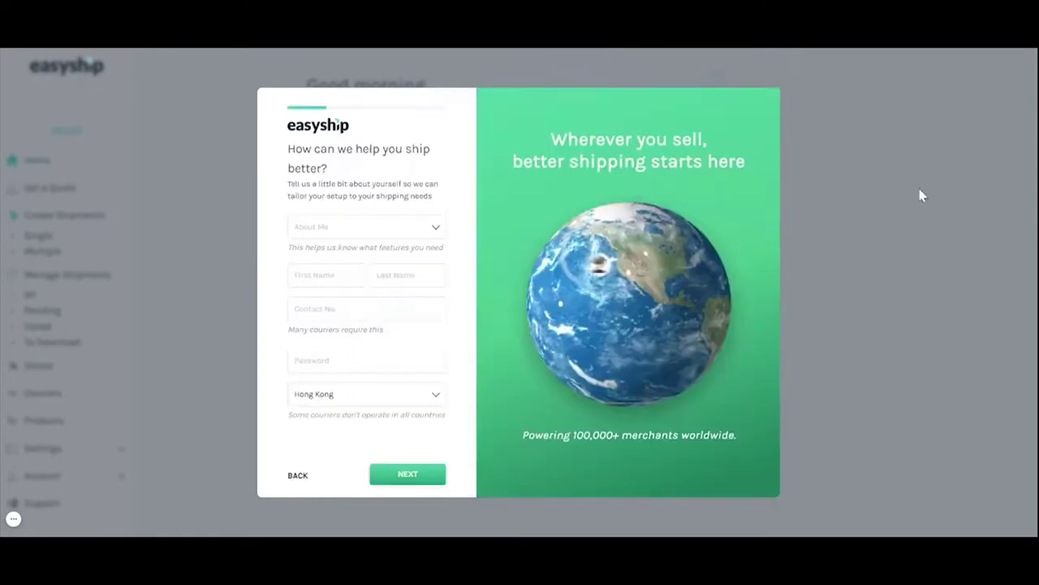
# Step: Register as a merchant with first and last name, contact number, password and country United Kingdom
pyautogui.click(438, 227)
pyautogui.press('Tab')
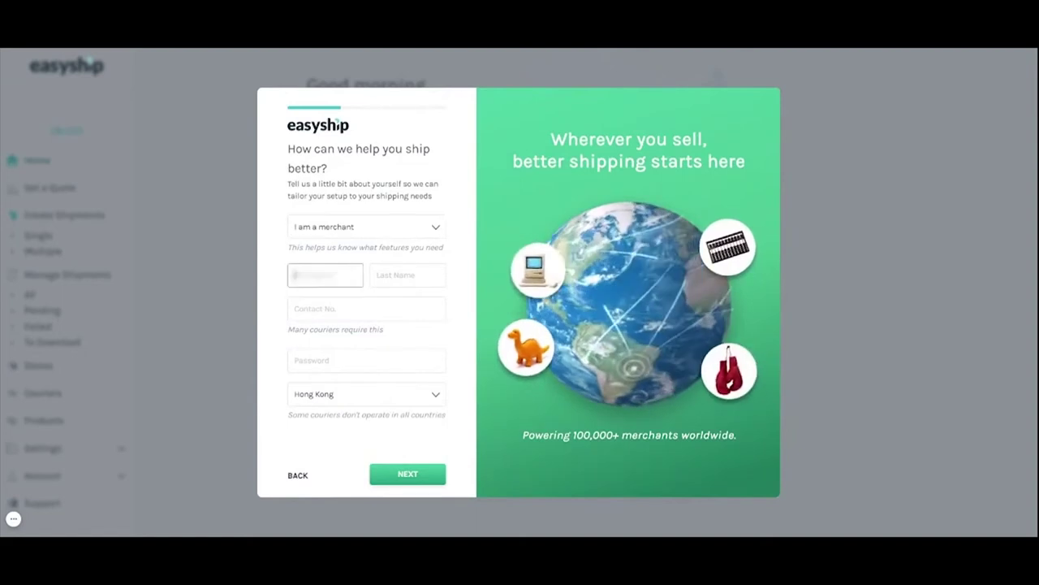
pyautogui.press('Tab')
pyautogui.press('Tab')
pyautogui.write('85212345678')
pyautogui.press('Tab')
pyautogui.write('password1')
pyautogui.press('Tab')
pyautogui.write('United Kingdom')
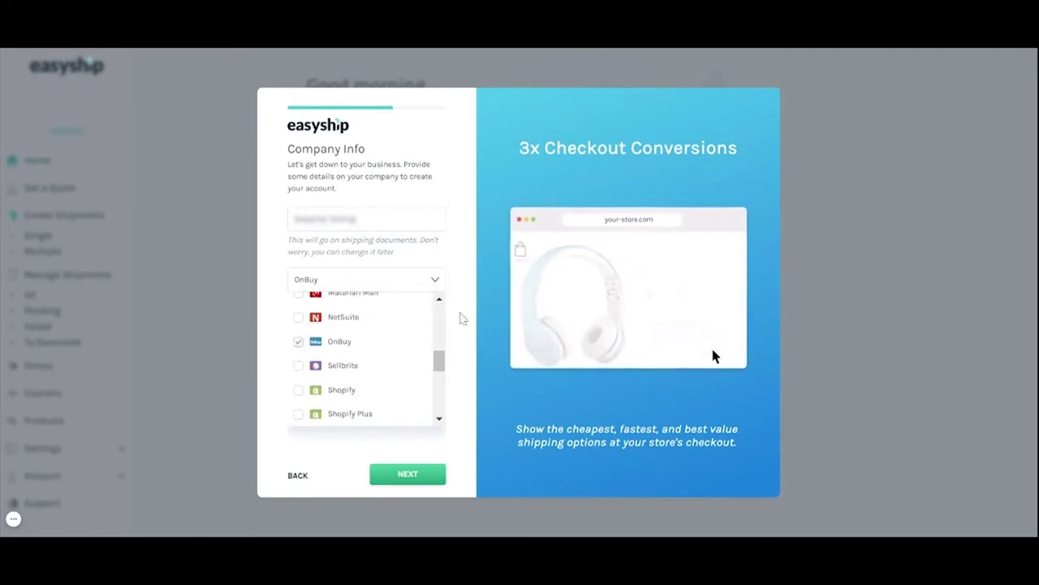
# Step: Pick OnBuy as the selling platform and continue to the next sign-up step
pyautogui.click(418, 350)
pyautogui.scroll(-3, 399, 314)
pyautogui.click(378, 293)
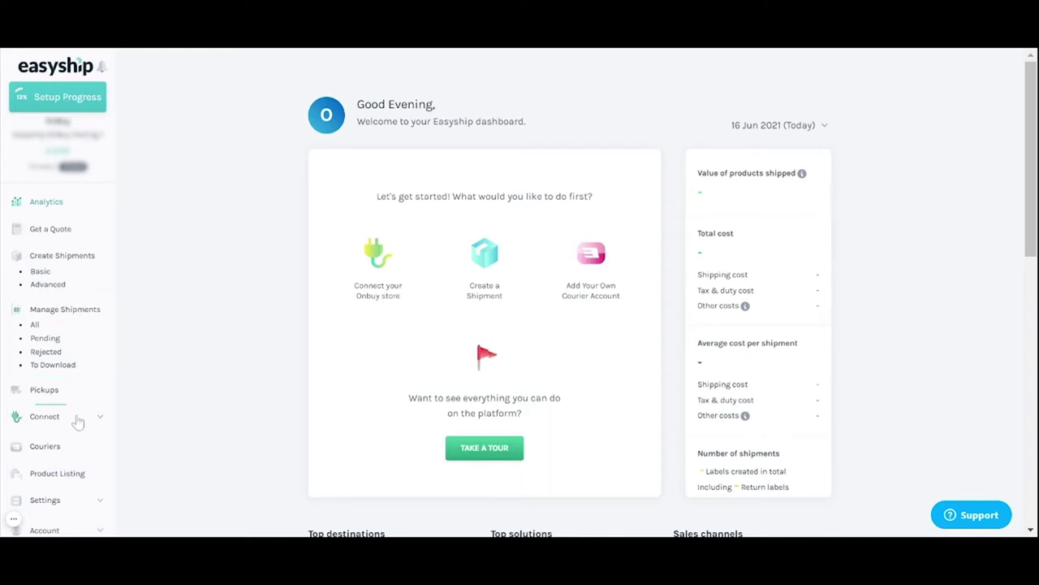
# Step: Start a new store integration and choose OnBuy as the store
pyautogui.click(104, 418)
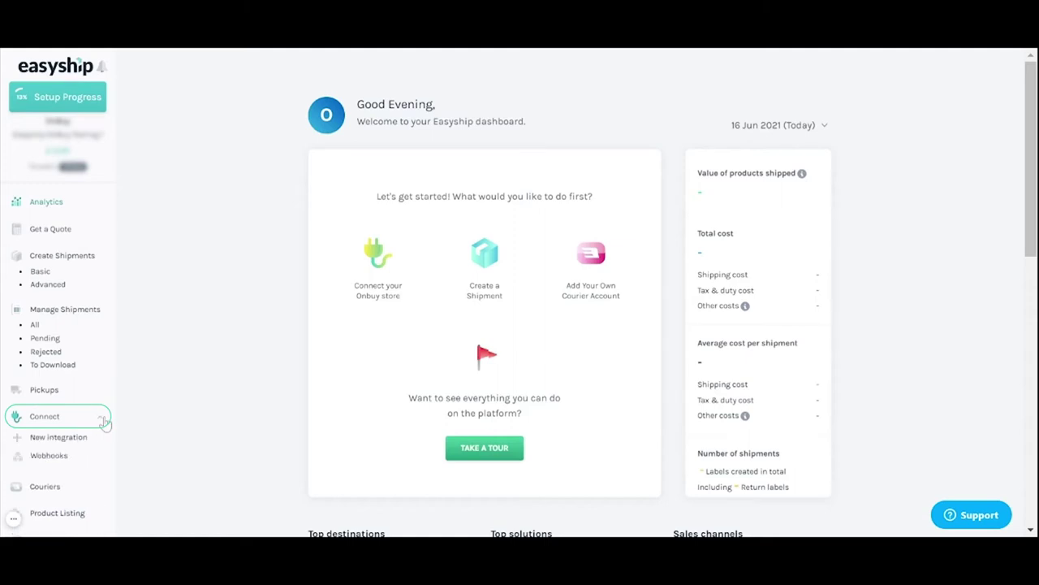
pyautogui.click(75, 443)
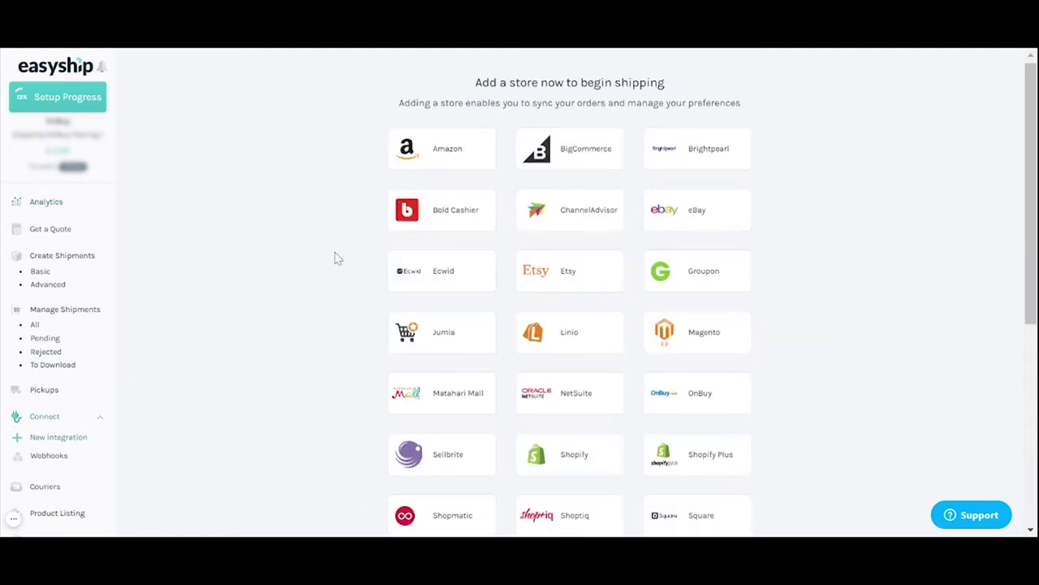
pyautogui.scroll(-3, 333, 258)
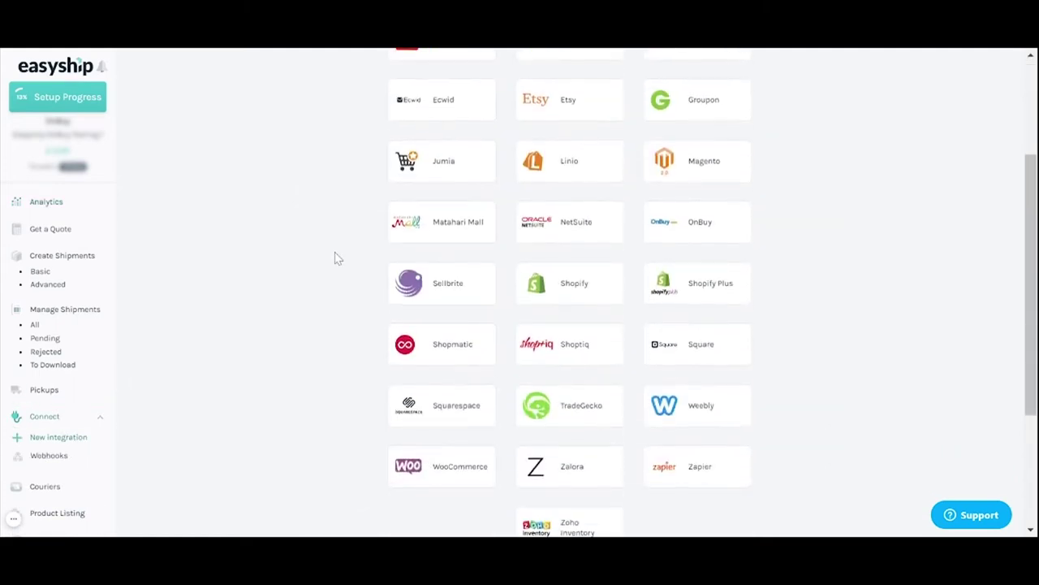
pyautogui.click(667, 217)
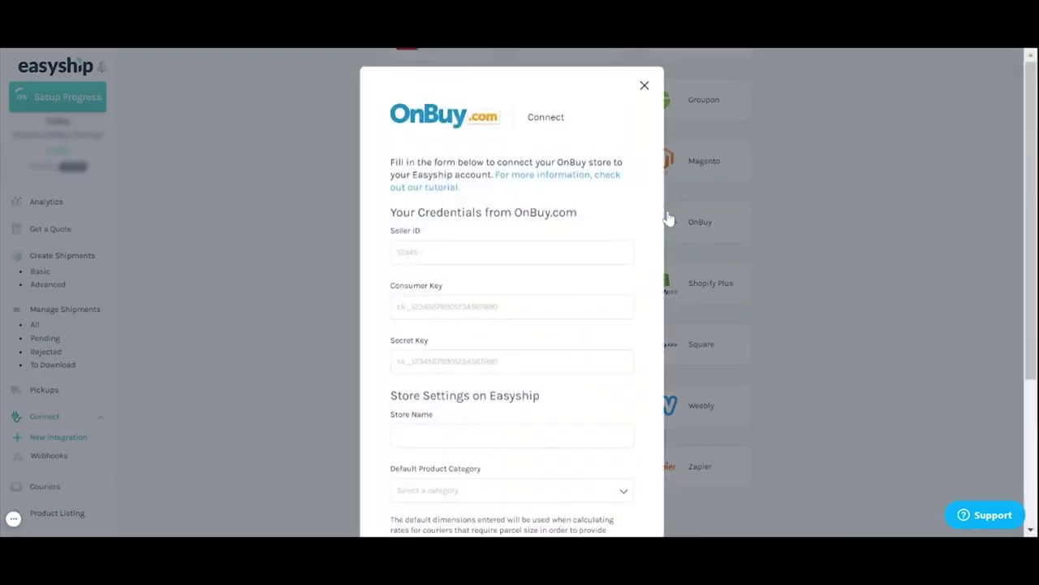
# Step: Enter the OnBuy seller ID, paste the consumer key and secret key, and fill in the store name
pyautogui.click(428, 238)
pyautogui.write('11745')
pyautogui.click(455, 301)
pyautogui.hotkey('ctrl', 'v')
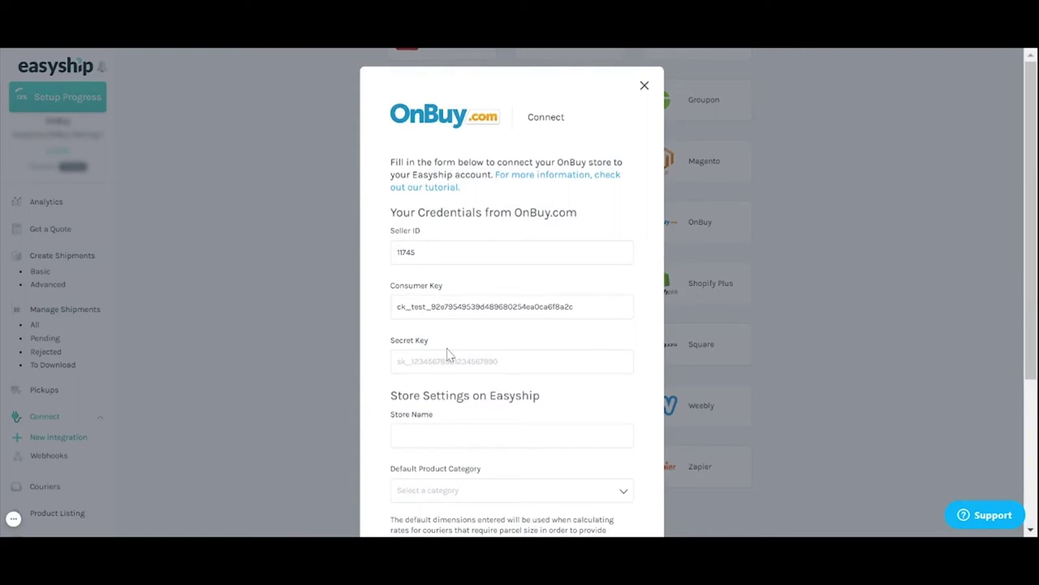
pyautogui.click(449, 358)
pyautogui.hotkey('ctrl', 'v')
pyautogui.scroll(-2, 549, 397)
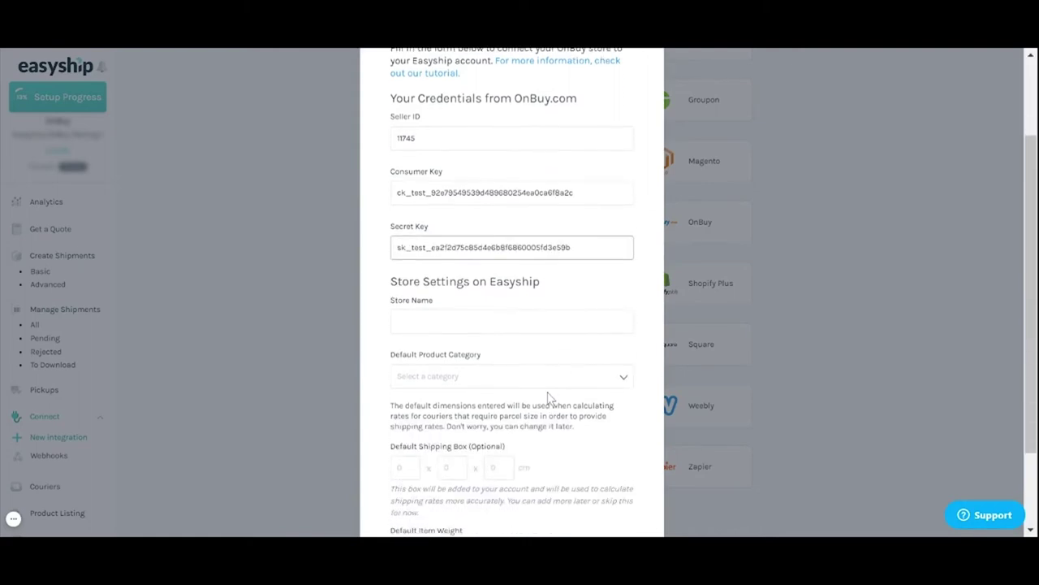
pyautogui.press('Tab')
pyautogui.hotkey('ctrl', 'v')
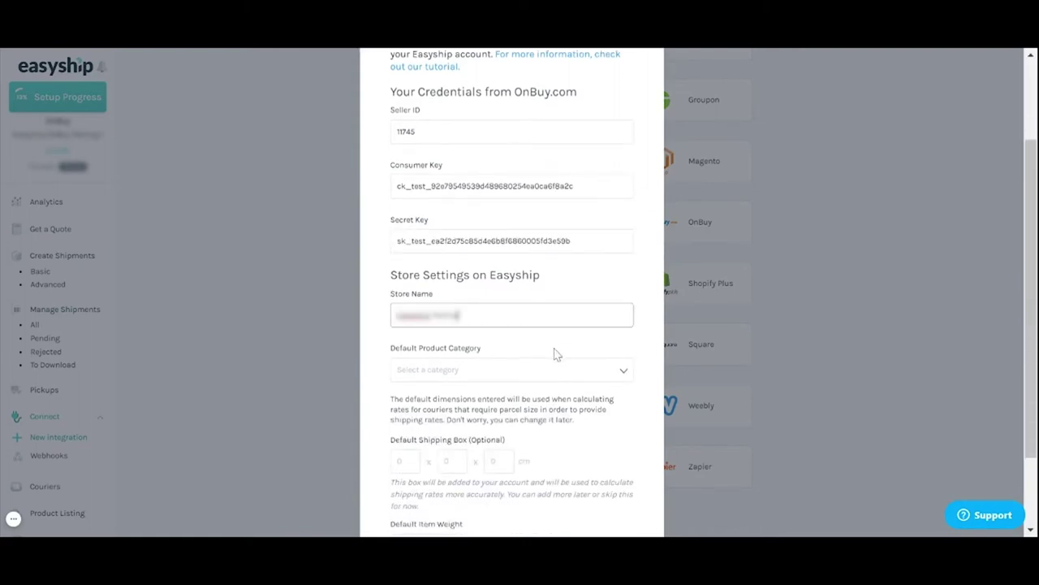
# Step: Set default category Fashion, a 1 x 1 x 1 cm box and 0.1 kg weight, then connect
pyautogui.scroll(-1, 556, 354)
pyautogui.click(577, 320)
pyautogui.click(476, 325)
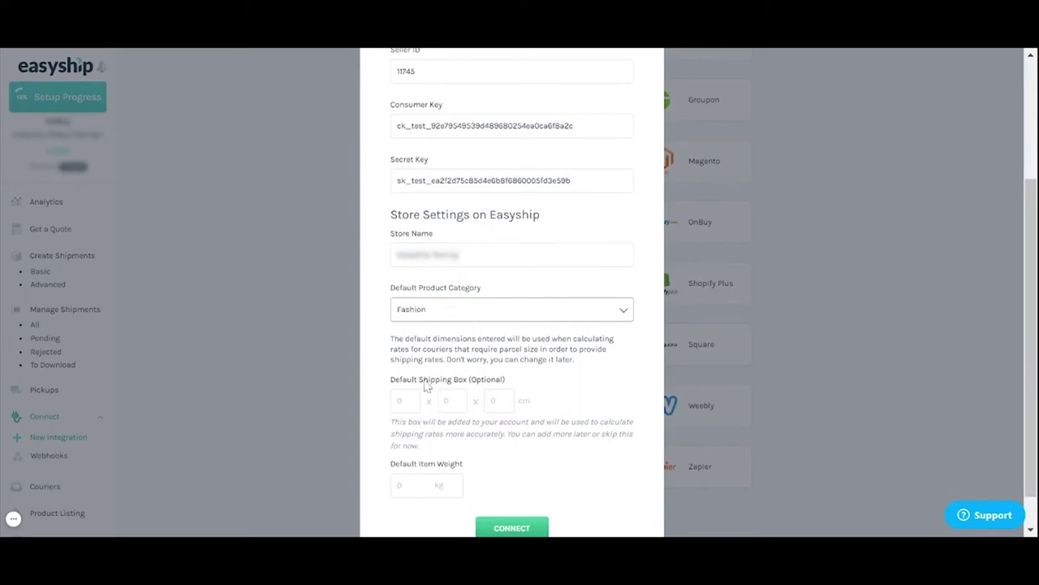
pyautogui.press('Tab')
pyautogui.write('1')
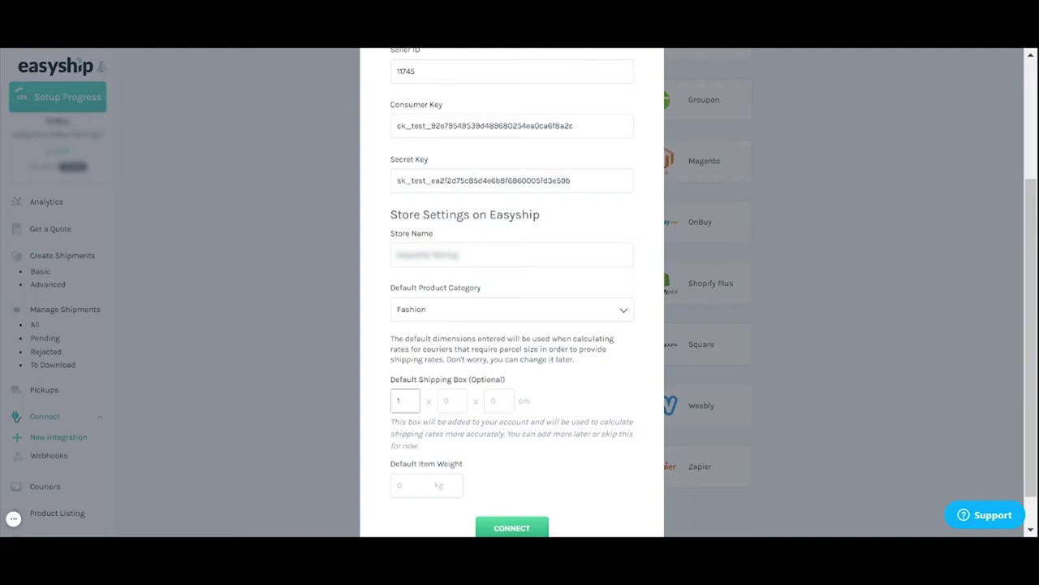
pyautogui.press('Tab')
pyautogui.write('1')
pyautogui.press('Tab')
pyautogui.write('1')
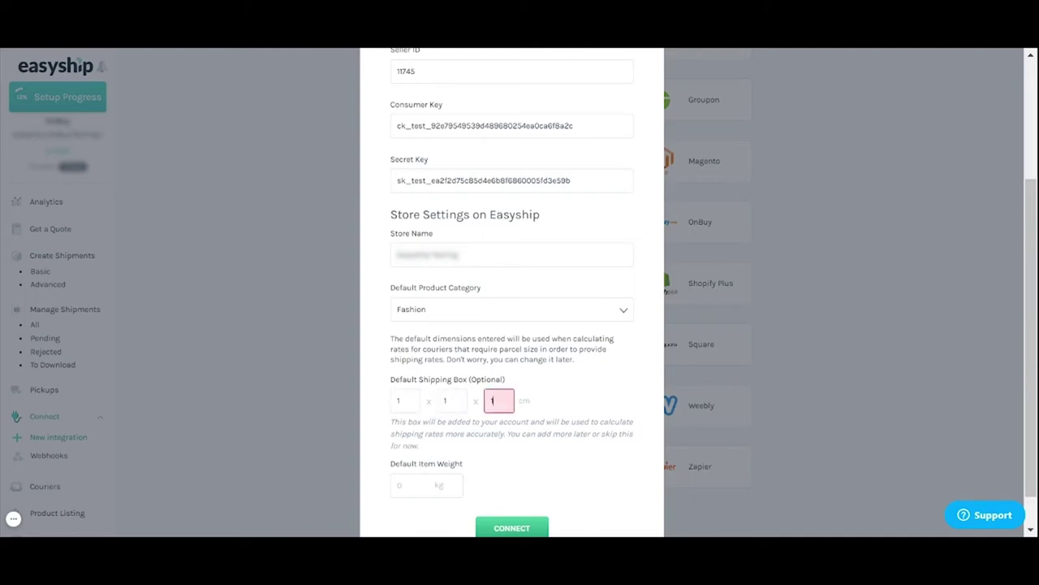
pyautogui.press('Tab')
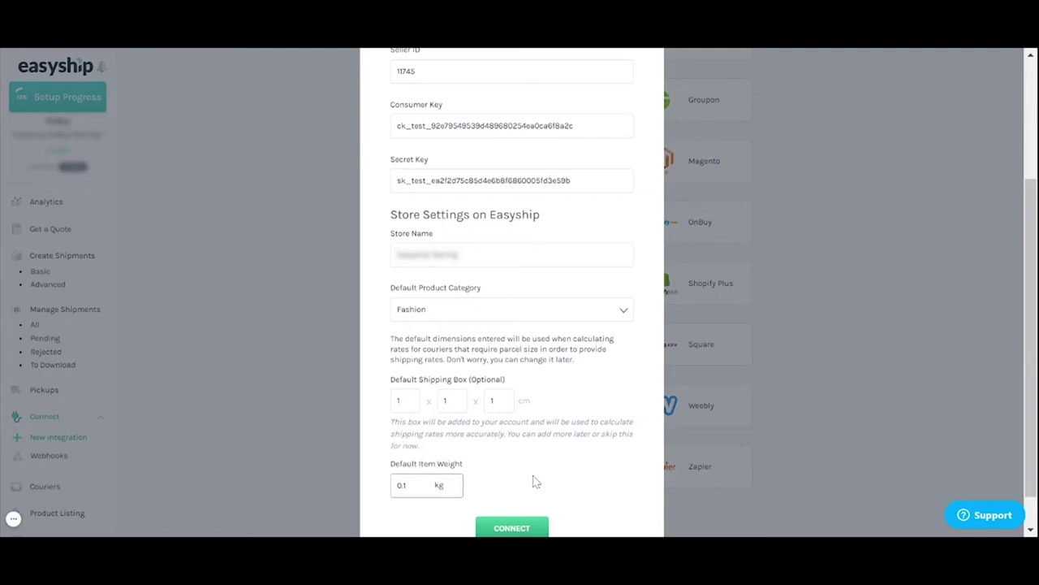
pyautogui.click(523, 531)
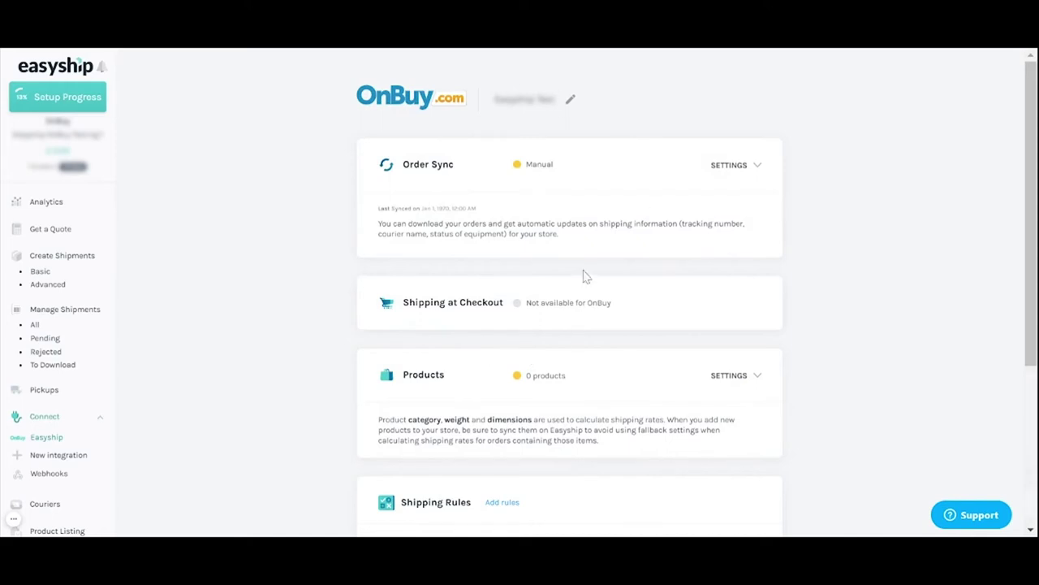
# Step: Sync products from the OnBuy store and review SHIRT-2, SHIRT-3 and SHIRT-4 in Product Listing
pyautogui.scroll(-3, 58, 419)
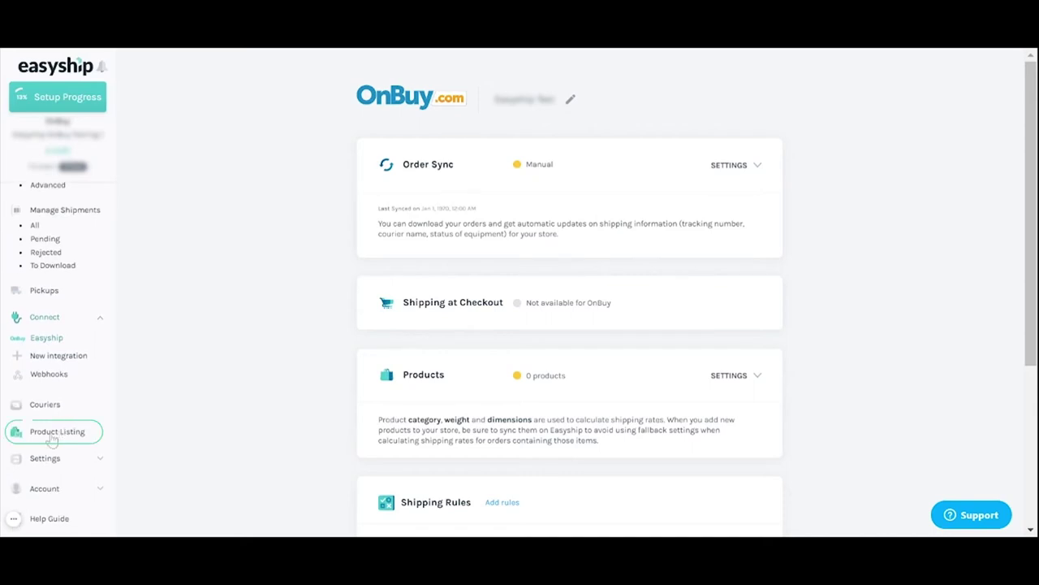
pyautogui.click(72, 444)
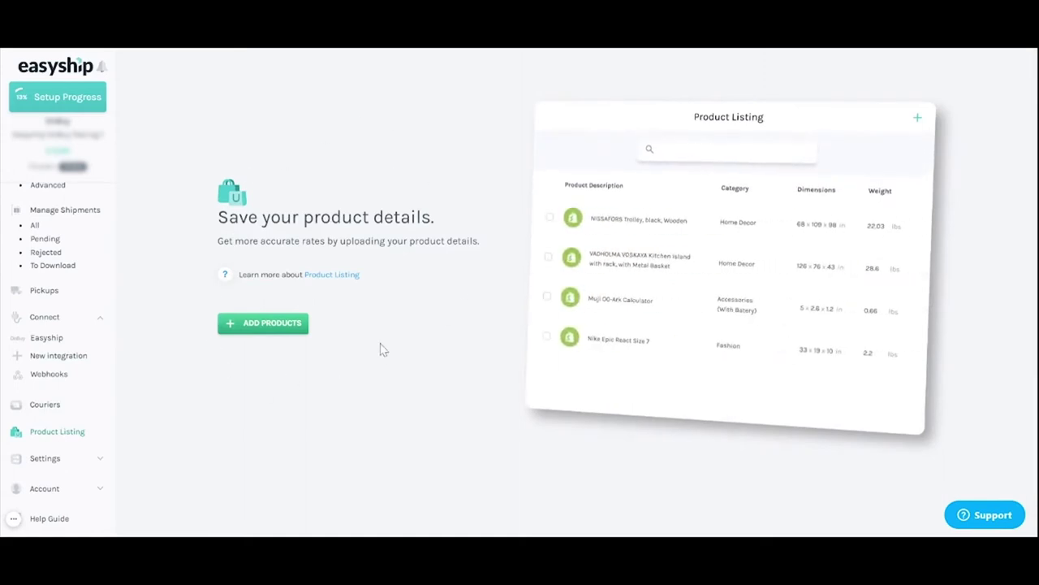
pyautogui.click(297, 325)
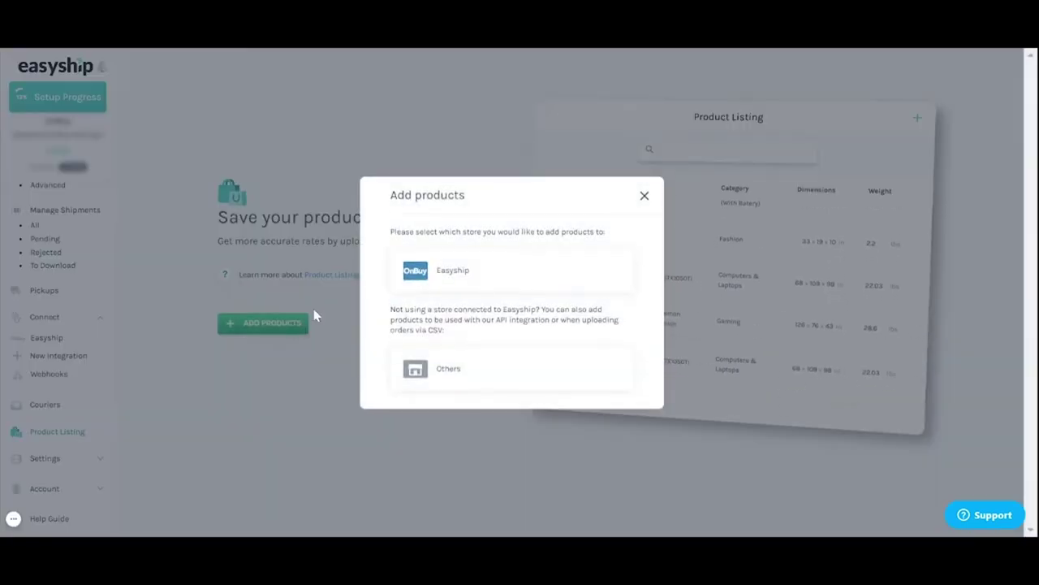
pyautogui.click(447, 279)
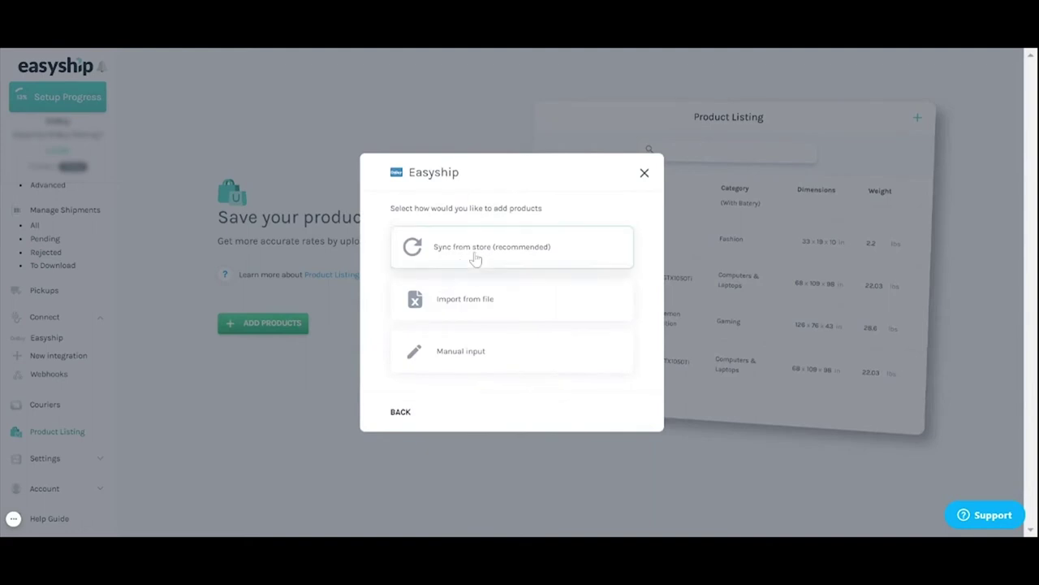
pyautogui.click(475, 256)
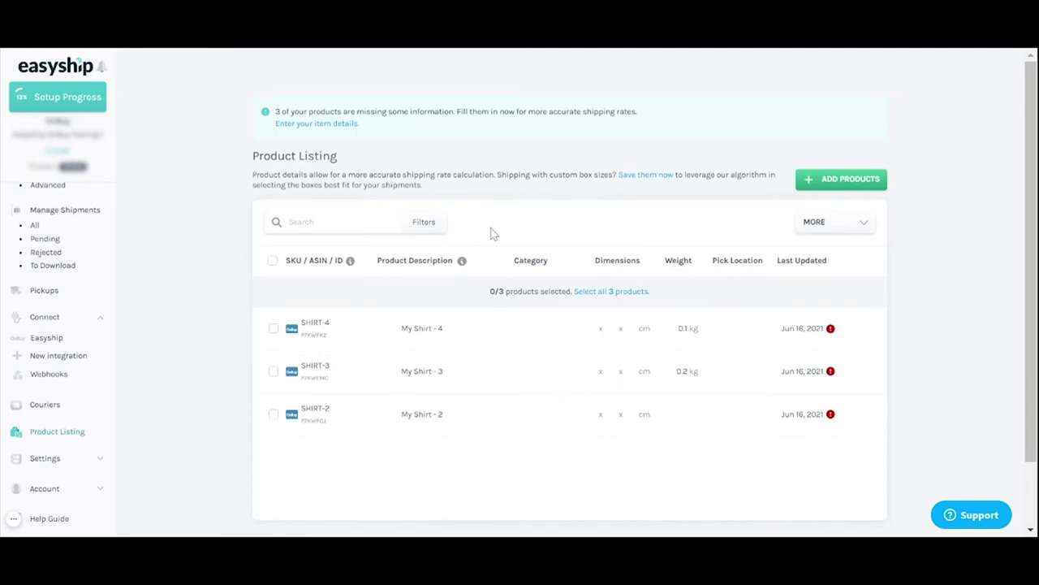
pyautogui.scroll(-2, 185, 305)
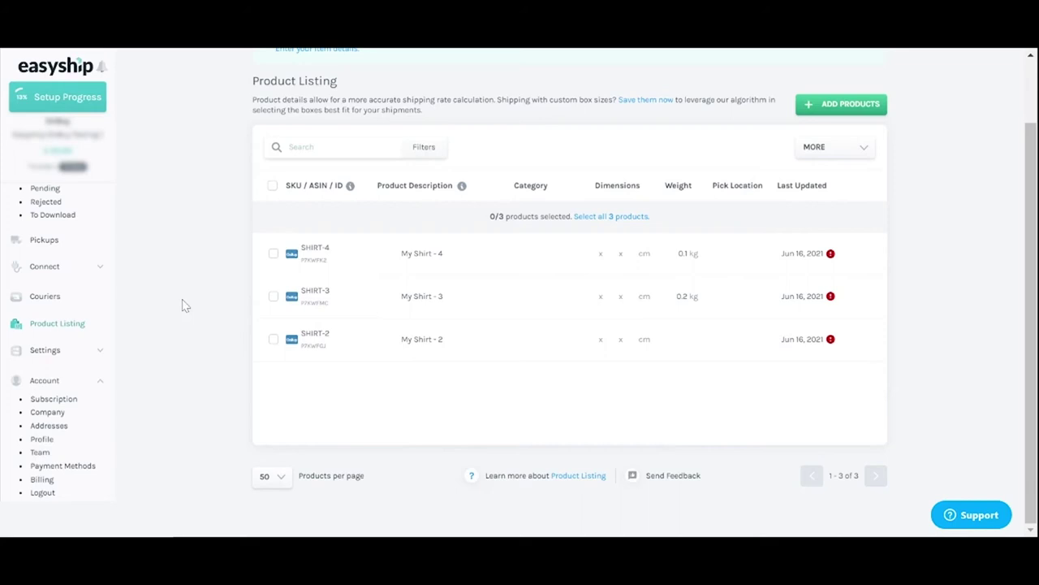
pyautogui.scroll(2, 58, 236)
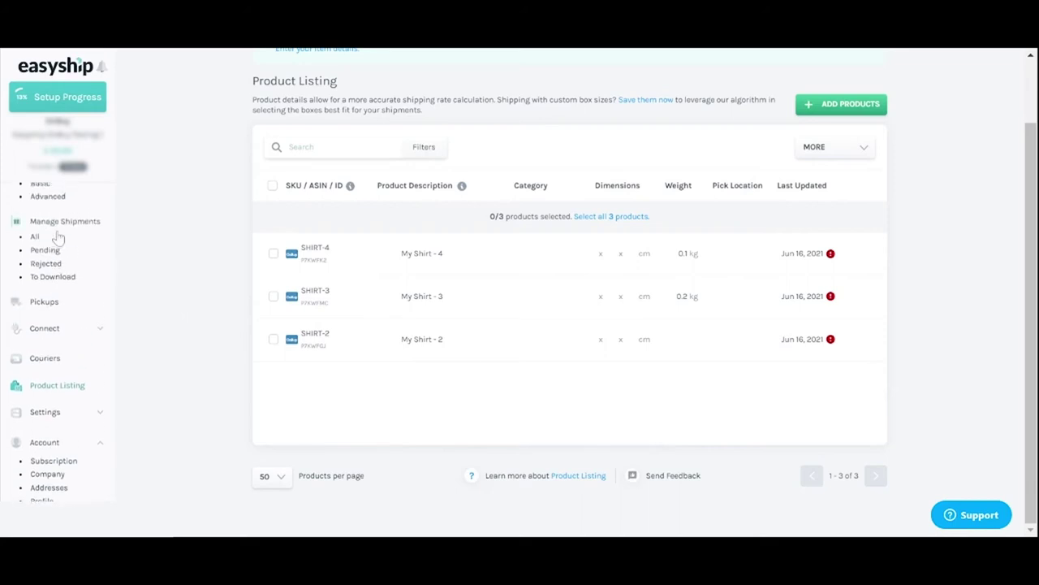
# Step: On Advanced shipment creation, sync the OnBuy orders from Easyship into the shipments list
pyautogui.scroll(1, 58, 236)
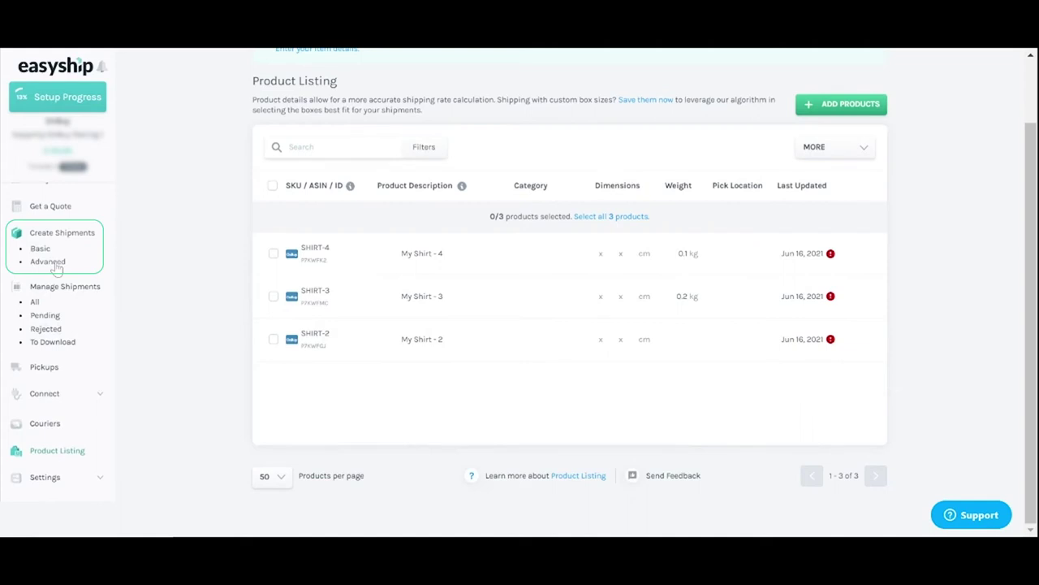
pyautogui.click(56, 265)
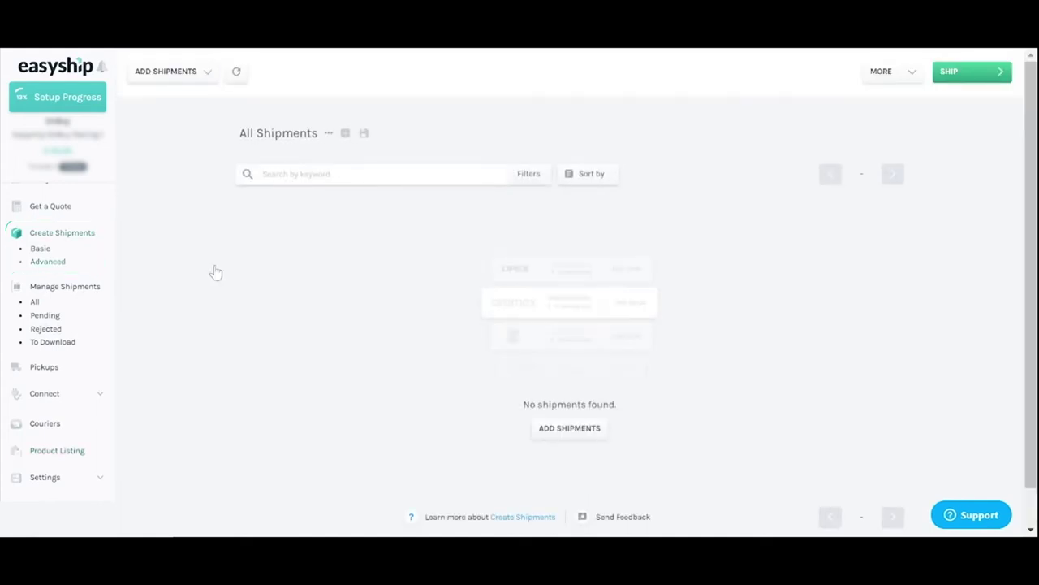
pyautogui.click(209, 78)
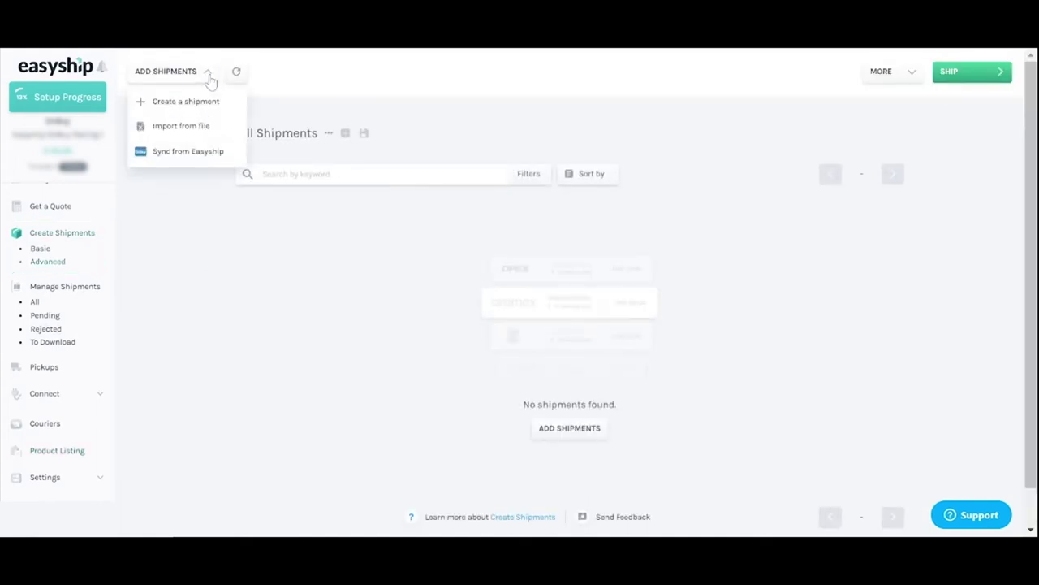
pyautogui.click(188, 152)
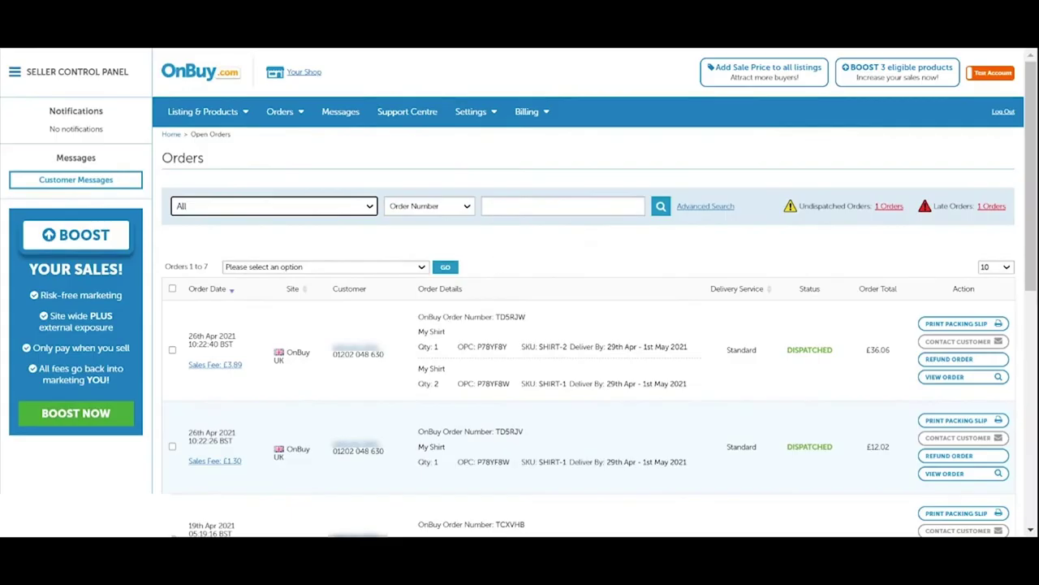
# Step: Search the OnBuy orders list by the pasted order number
pyautogui.click(562, 206)
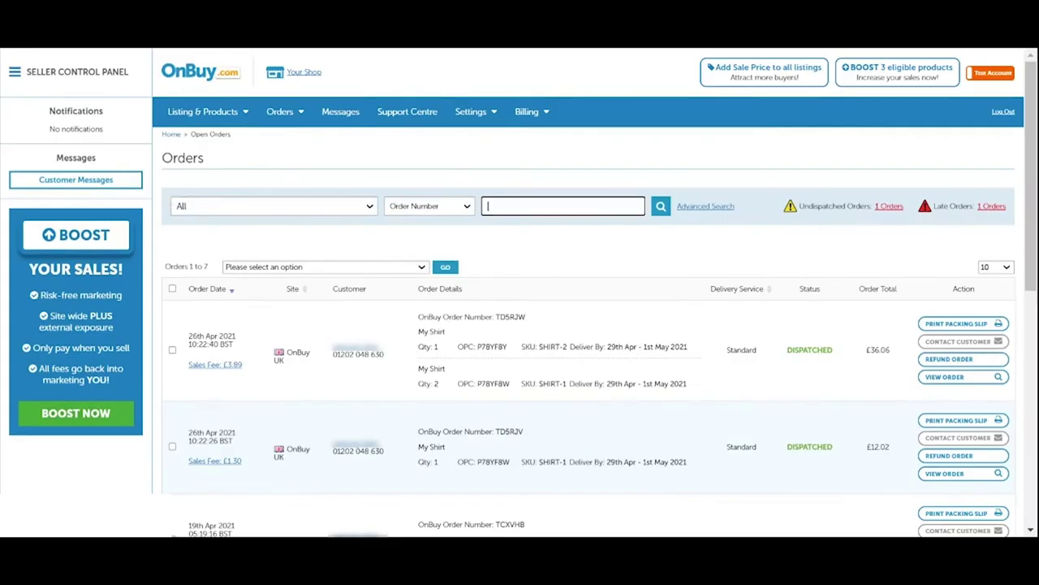
pyautogui.click(659, 208)
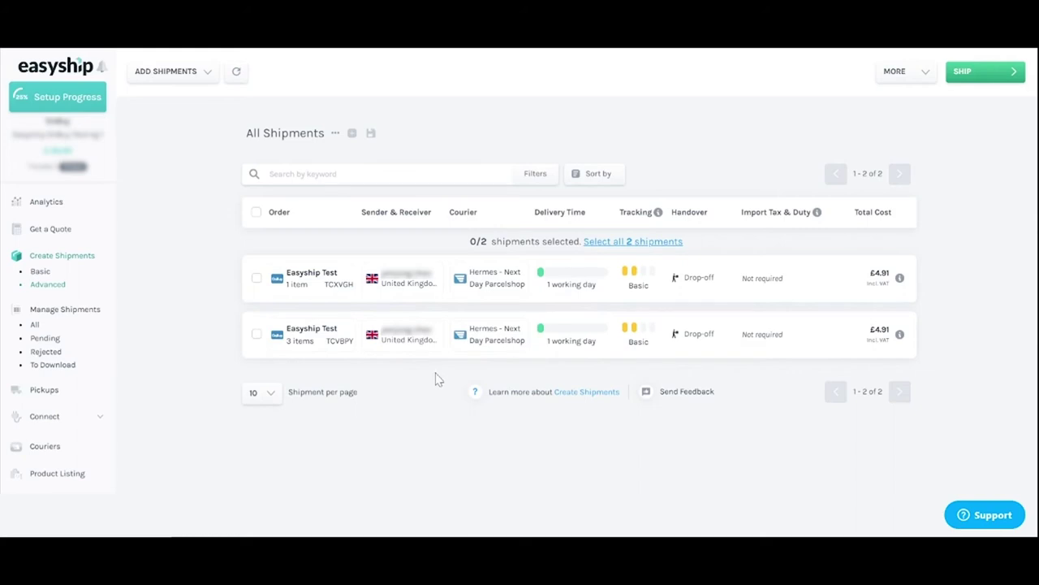
# Step: Switch the first shipment's courier from Hermes to UPS Standard
pyautogui.moveTo(341, 293)
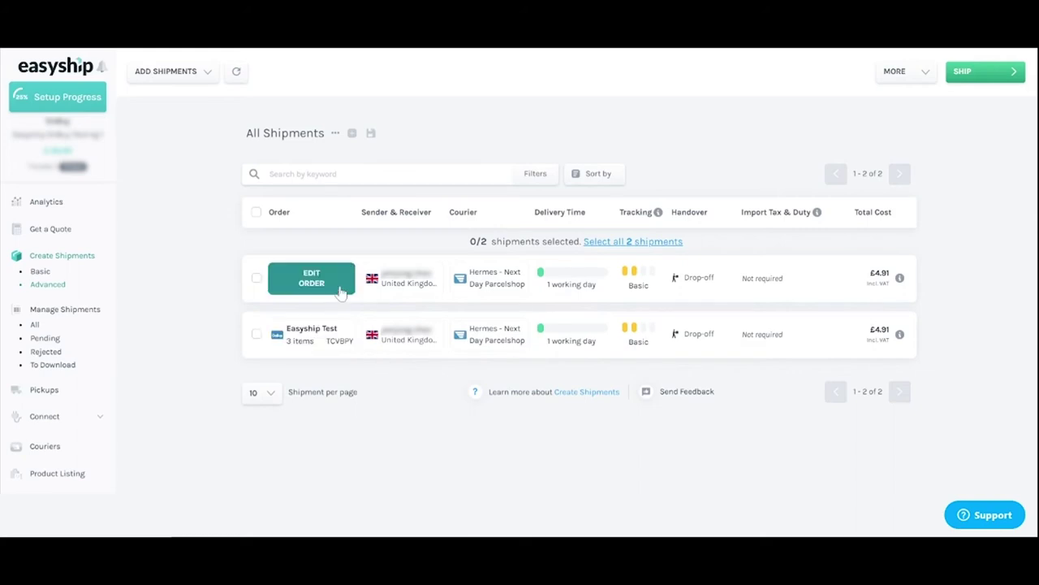
pyautogui.moveTo(394, 293)
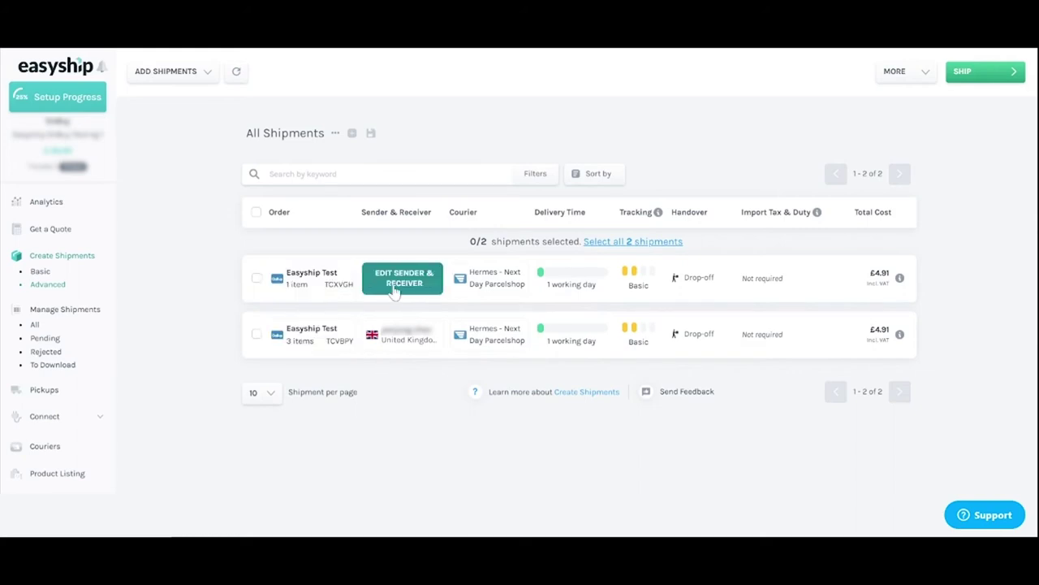
pyautogui.moveTo(498, 293)
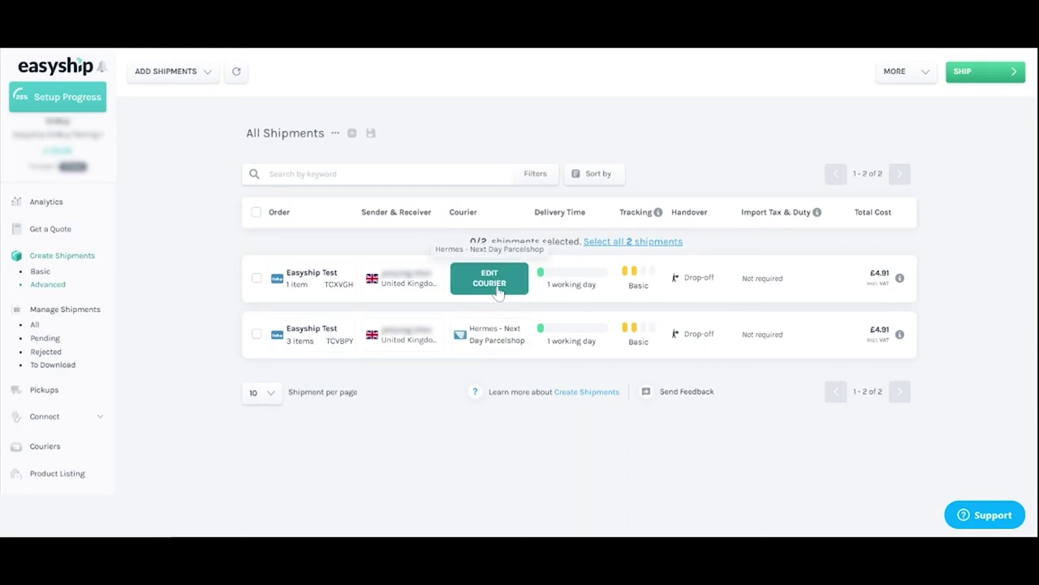
pyautogui.click(489, 278)
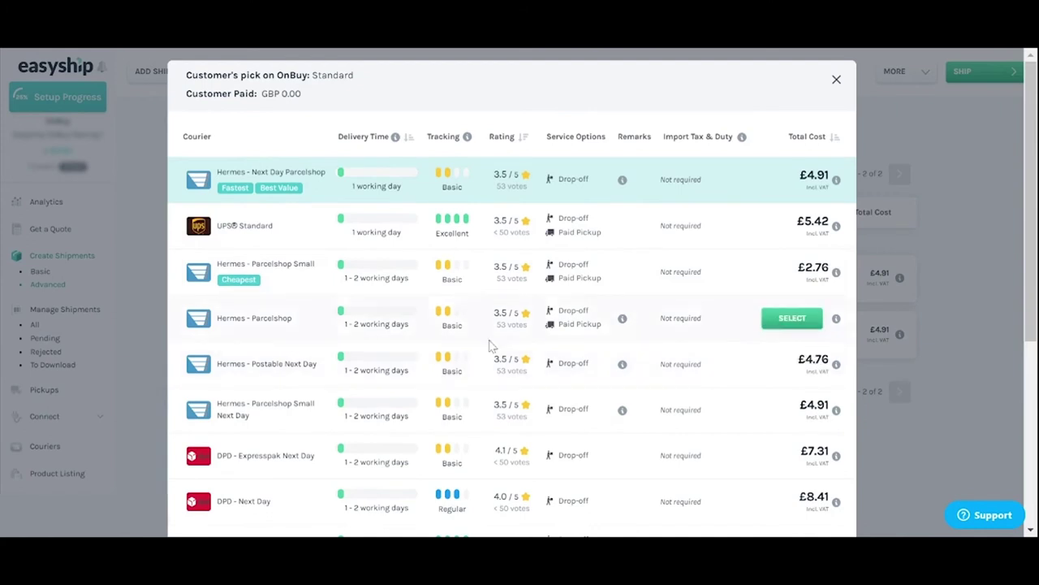
pyautogui.press('Escape')
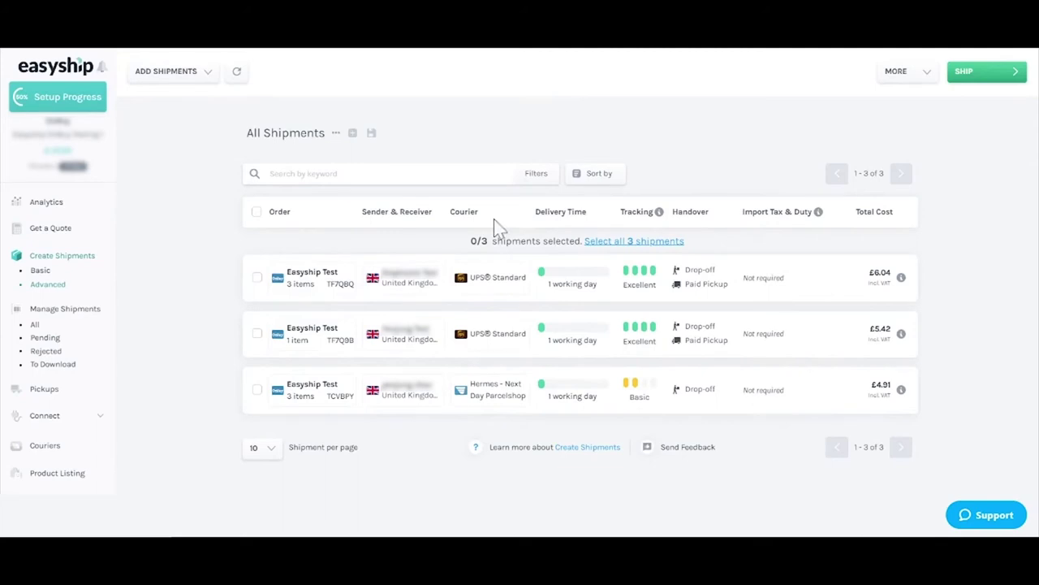
# Step: Ship the 3-item order by UPS Standard, no insurance, drop-off at UPS, confirming £6.04
pyautogui.click(257, 277)
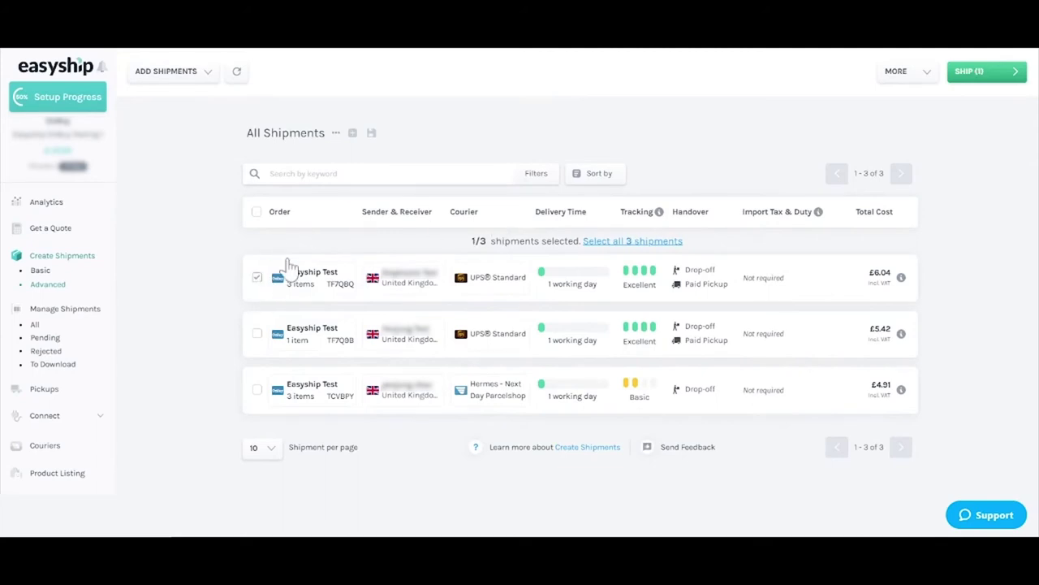
pyautogui.click(969, 82)
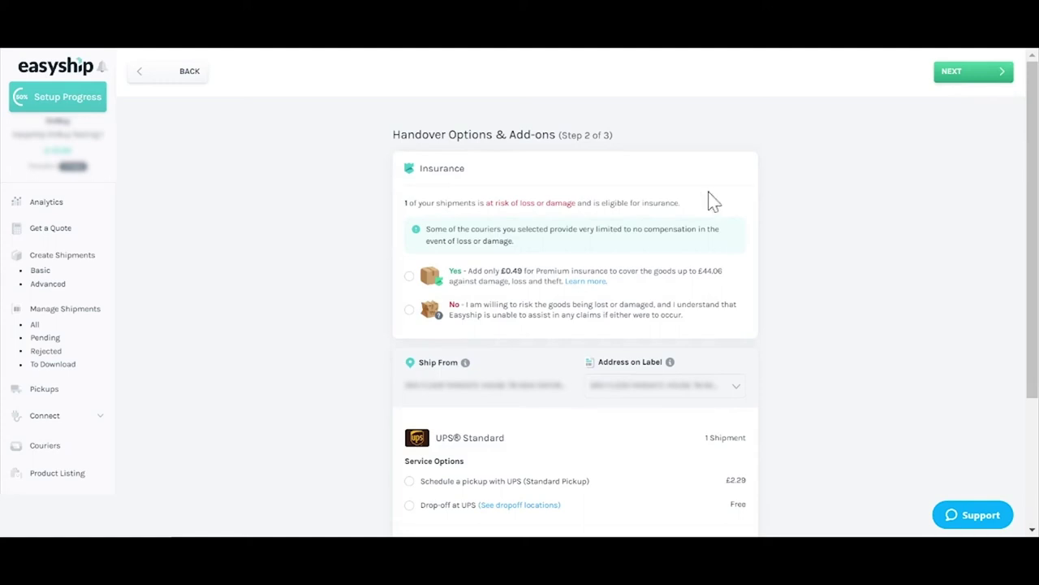
pyautogui.click(410, 310)
pyautogui.scroll(-3, 379, 317)
pyautogui.click(408, 324)
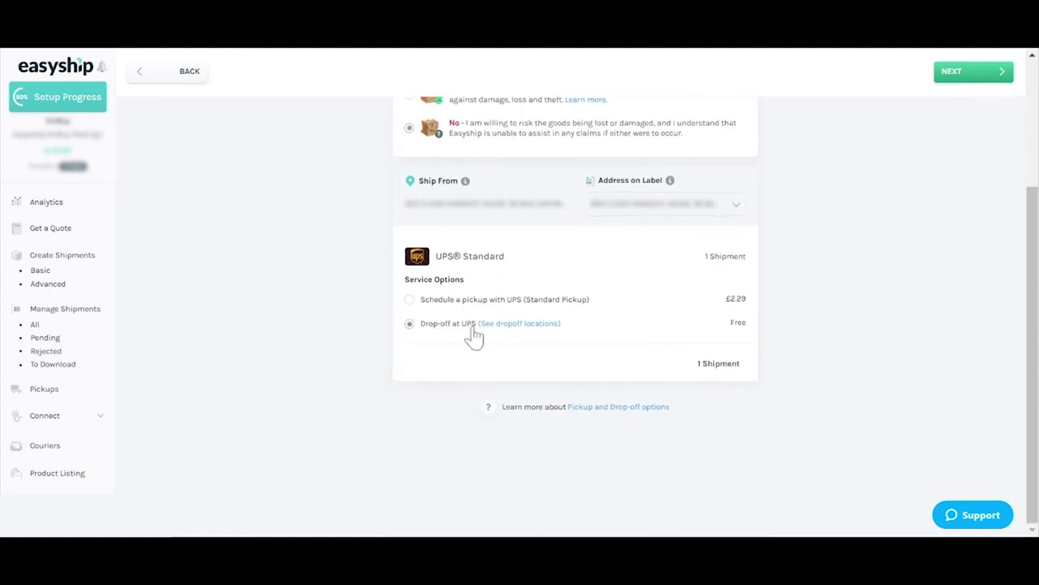
pyautogui.click(950, 80)
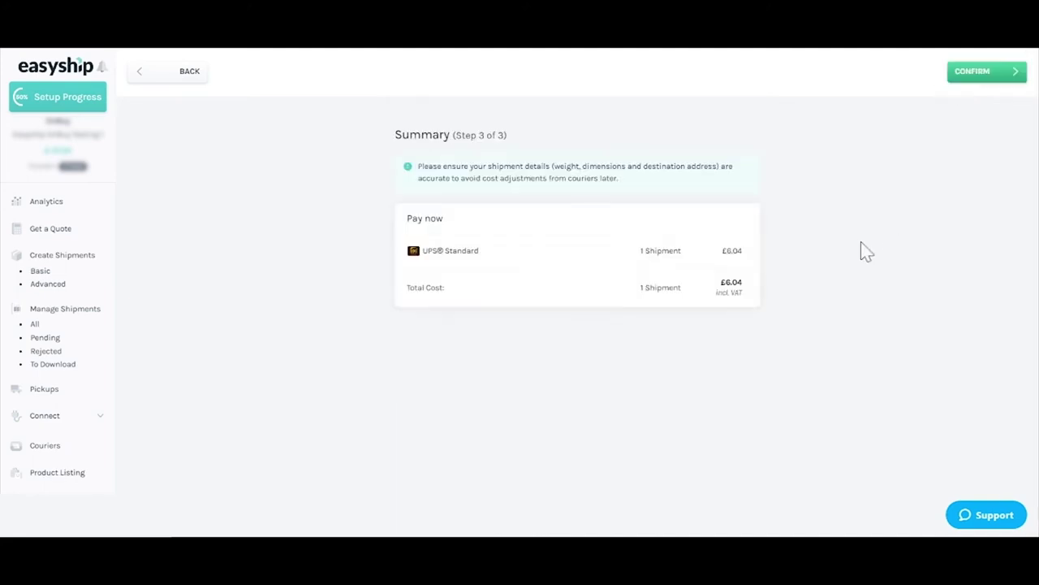
pyautogui.click(974, 81)
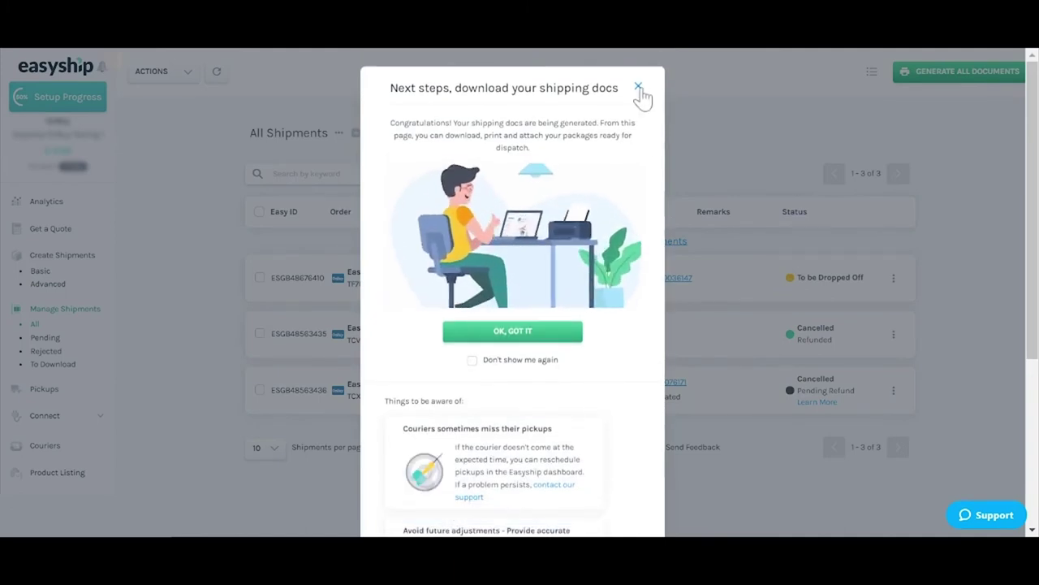
# Step: Generate the UPS shipment's documents and refresh the list to show Tracking Info Received
pyautogui.click(639, 87)
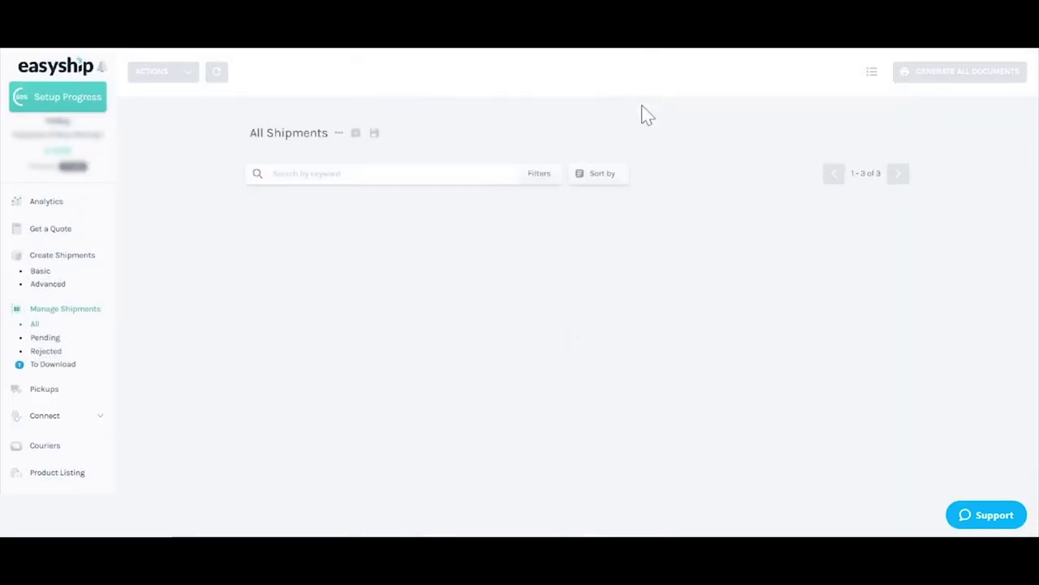
pyautogui.click(259, 277)
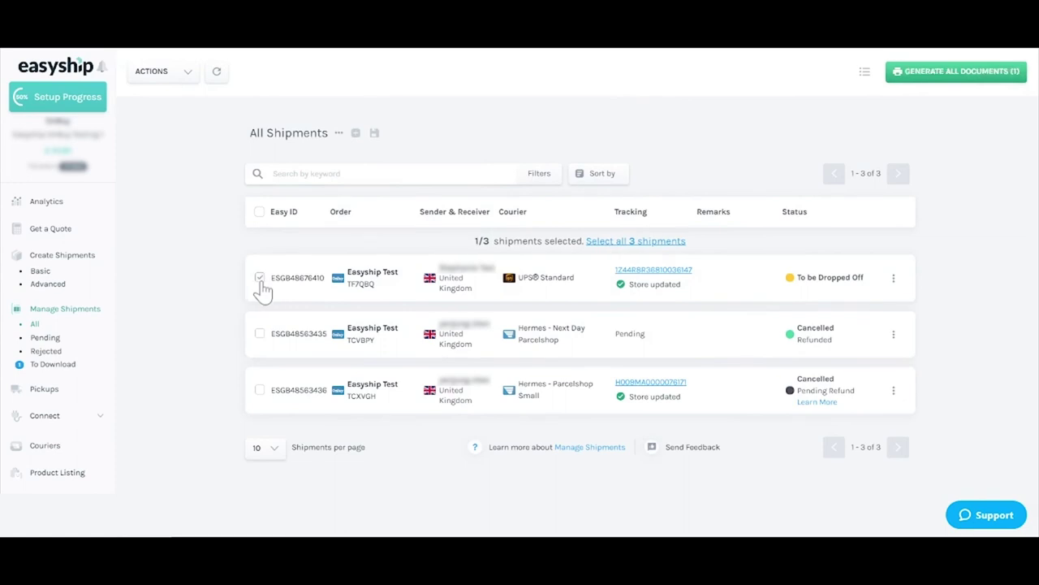
pyautogui.click(922, 80)
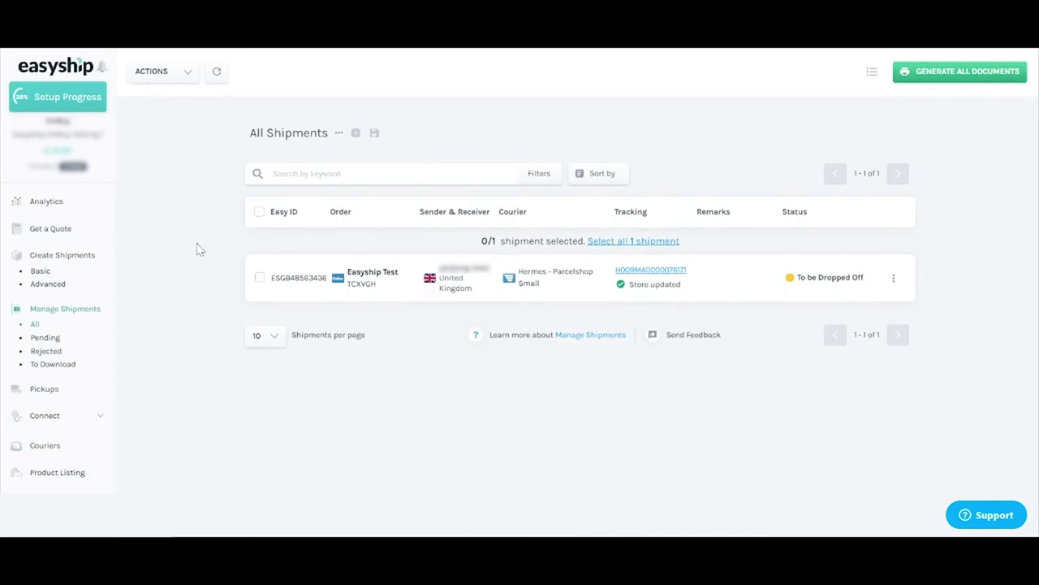
pyautogui.click(215, 74)
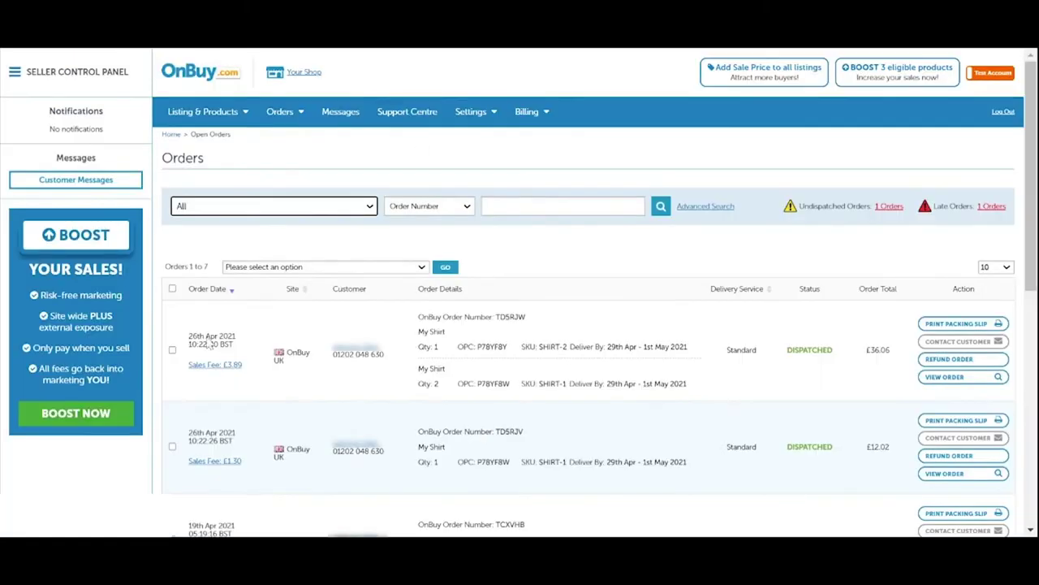
pyautogui.click(524, 208)
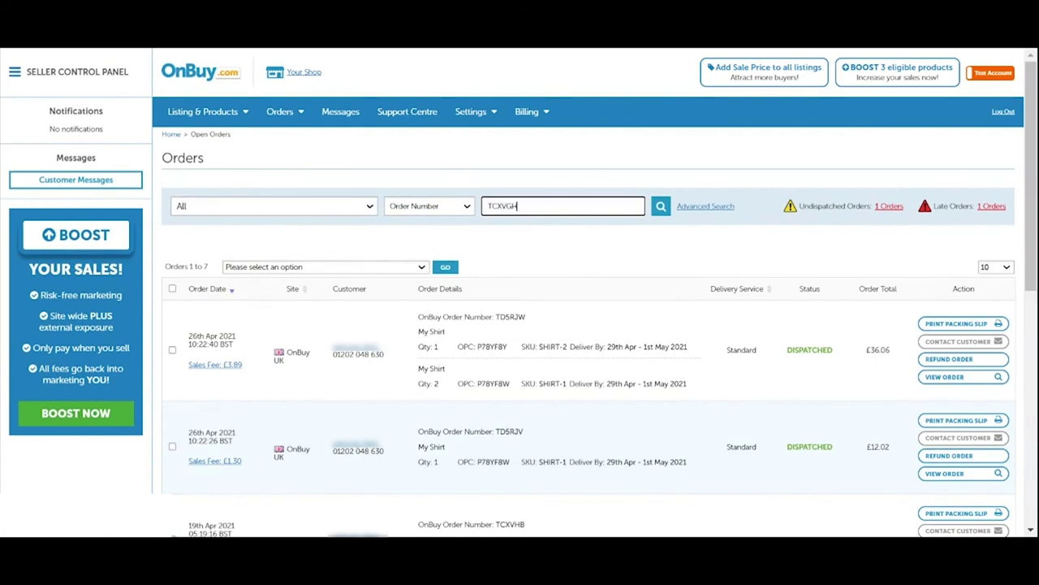
pyautogui.click(660, 208)
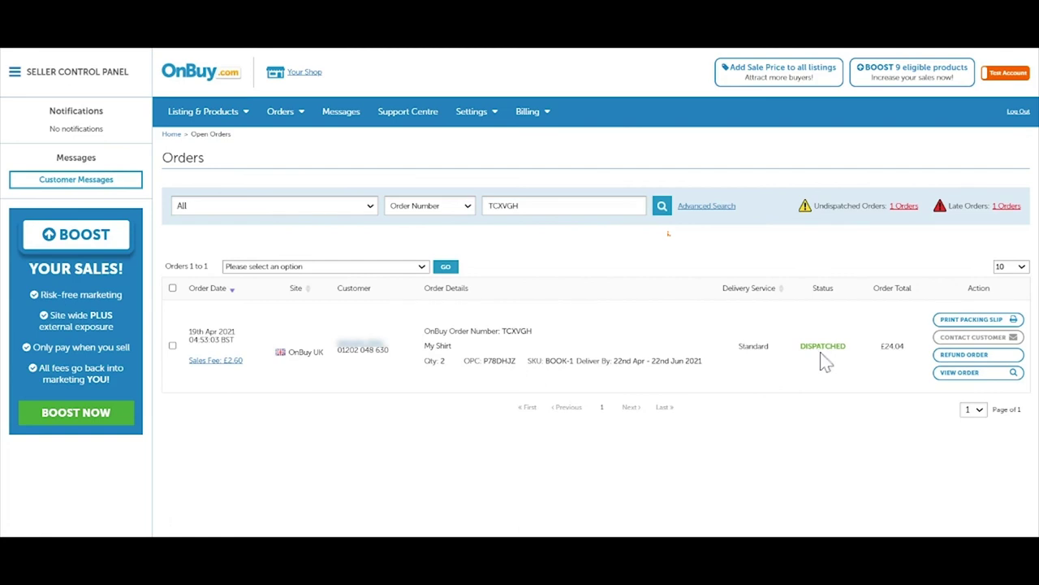
pyautogui.click(959, 373)
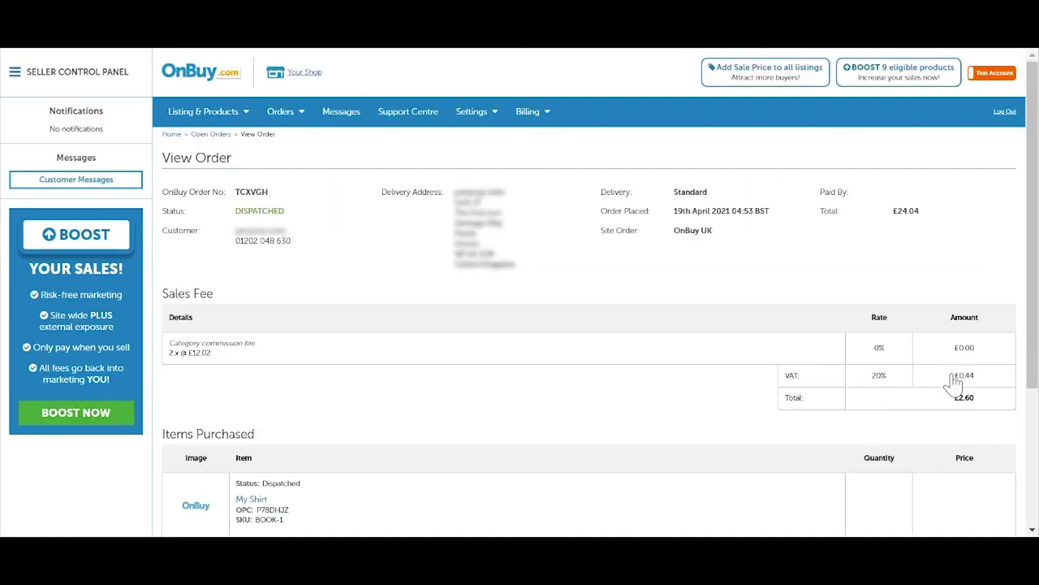